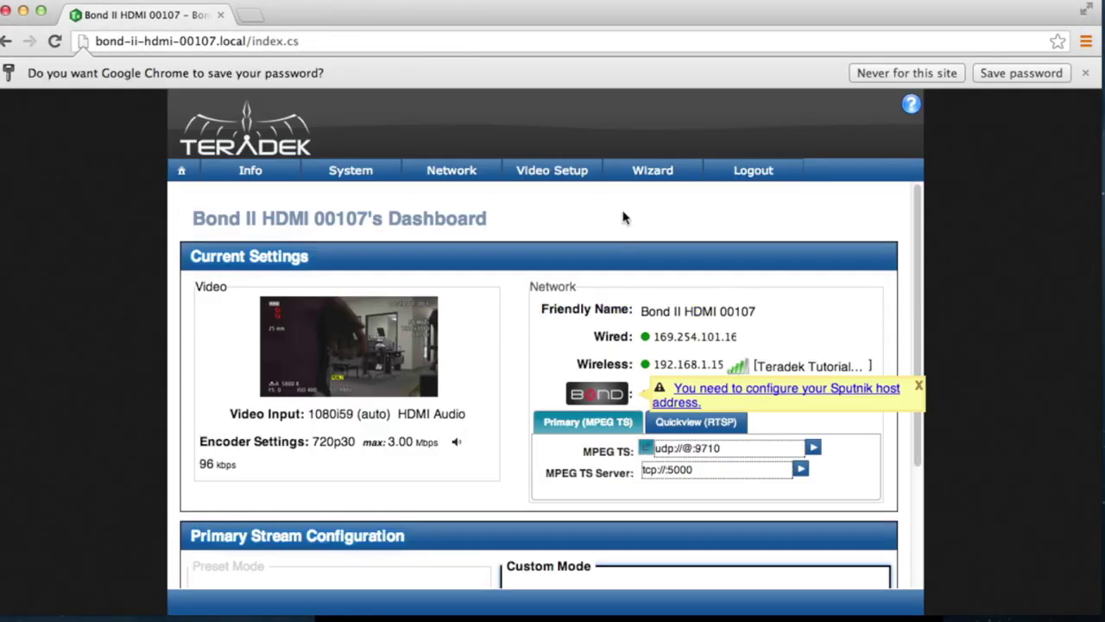
Step: Point bonding at the Sputnik host 184.169 on port 5111 using TCP
mouse_move(570, 170)
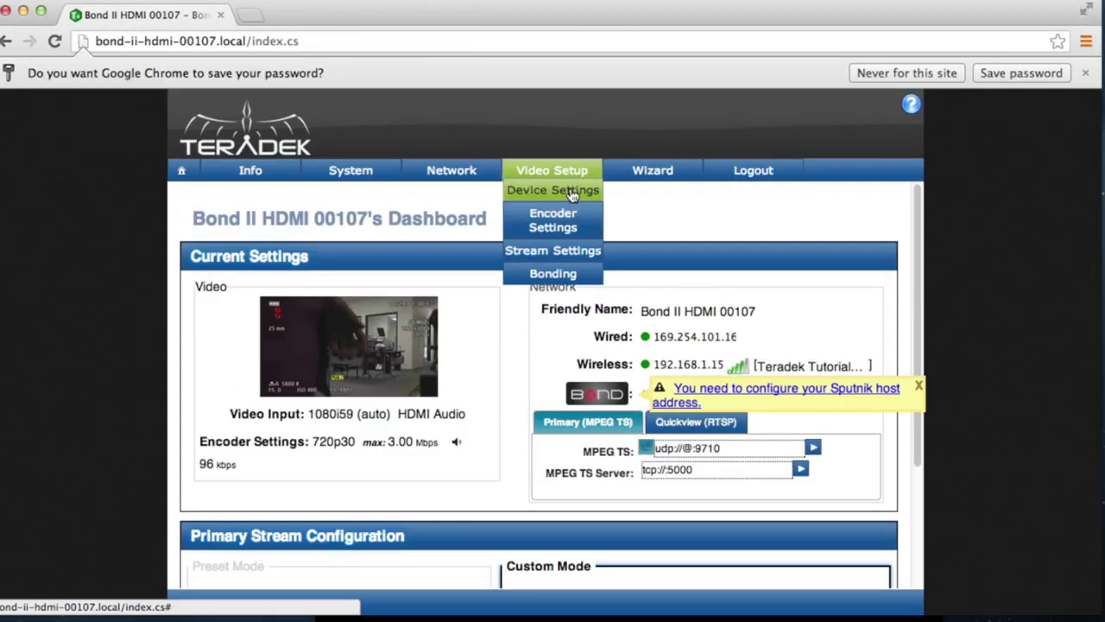
click(553, 273)
click(523, 210)
text(184.169)
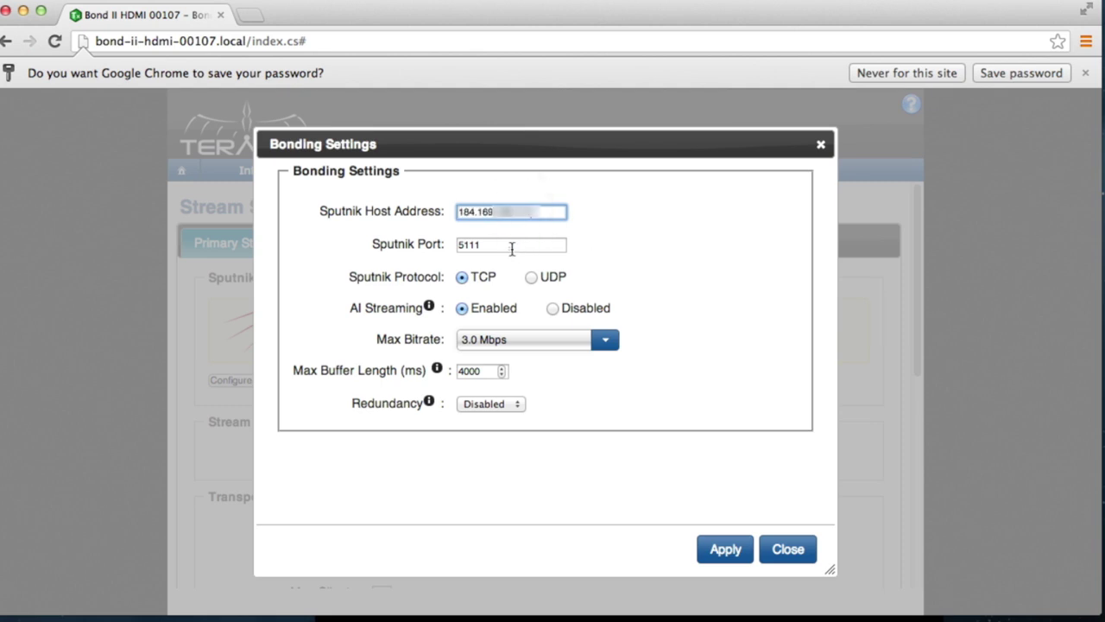
click(511, 246)
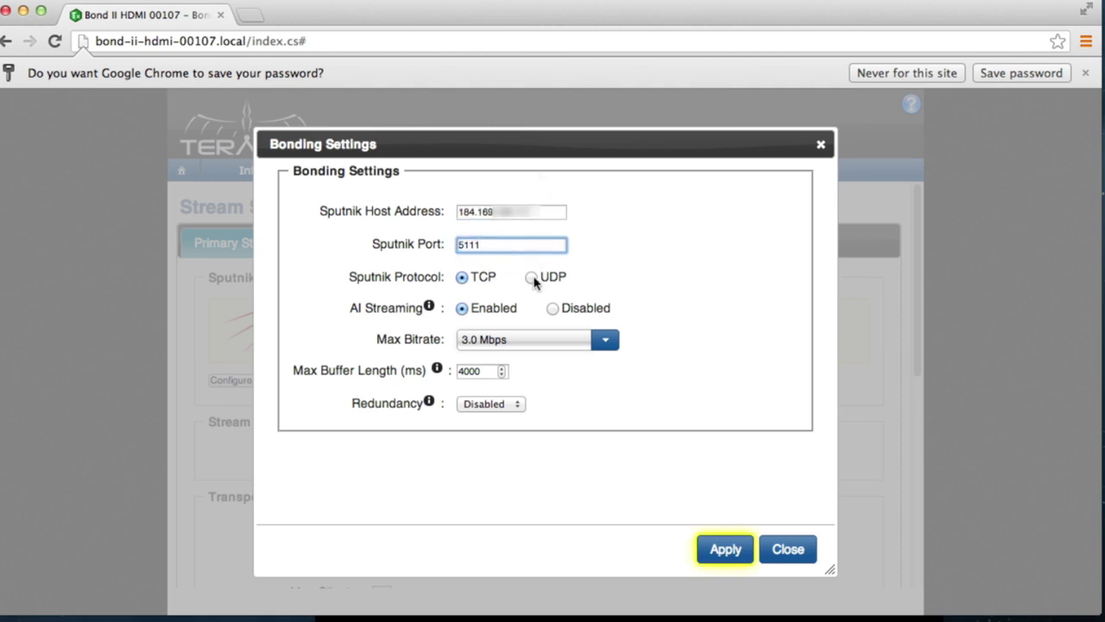
click(532, 277)
click(462, 277)
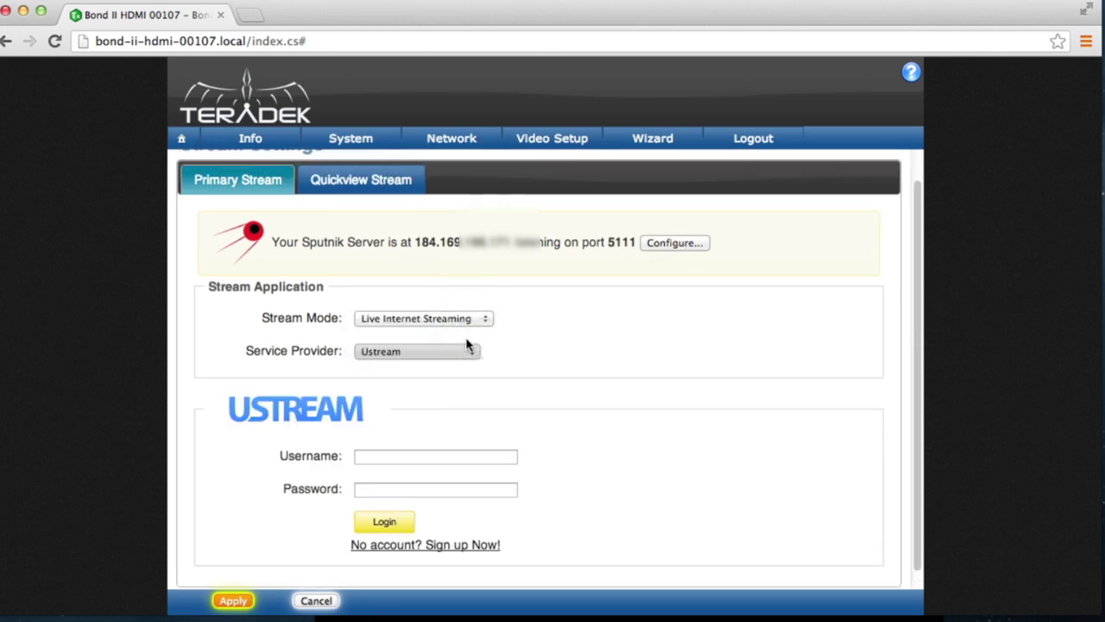
Step: Set the Stream Mode to MPEG Transport Stream
click(466, 318)
click(473, 336)
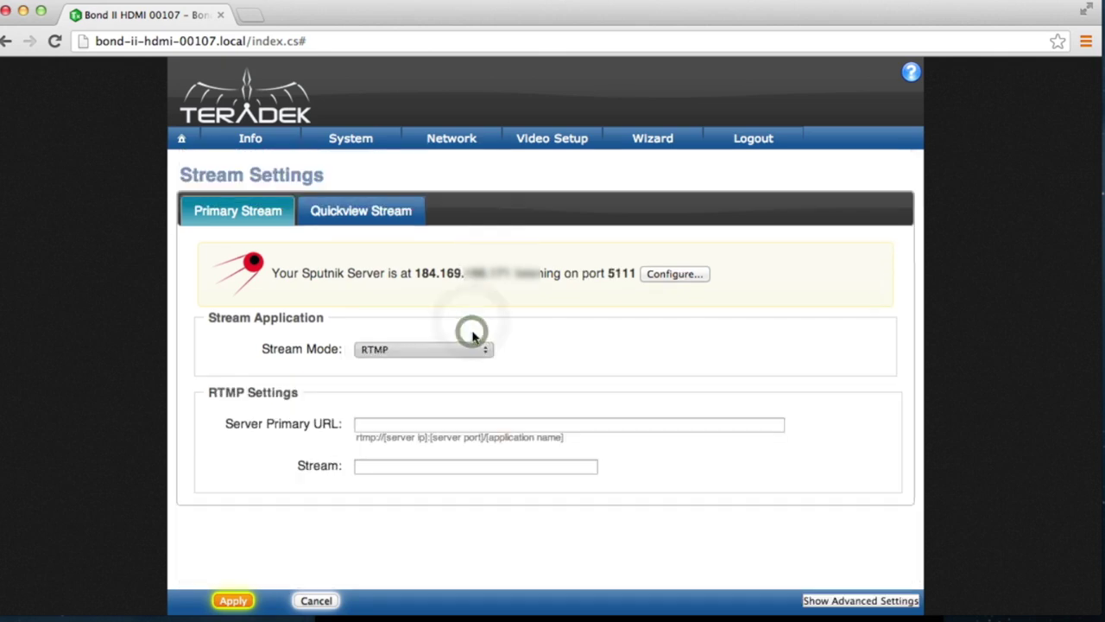
click(471, 351)
click(461, 318)
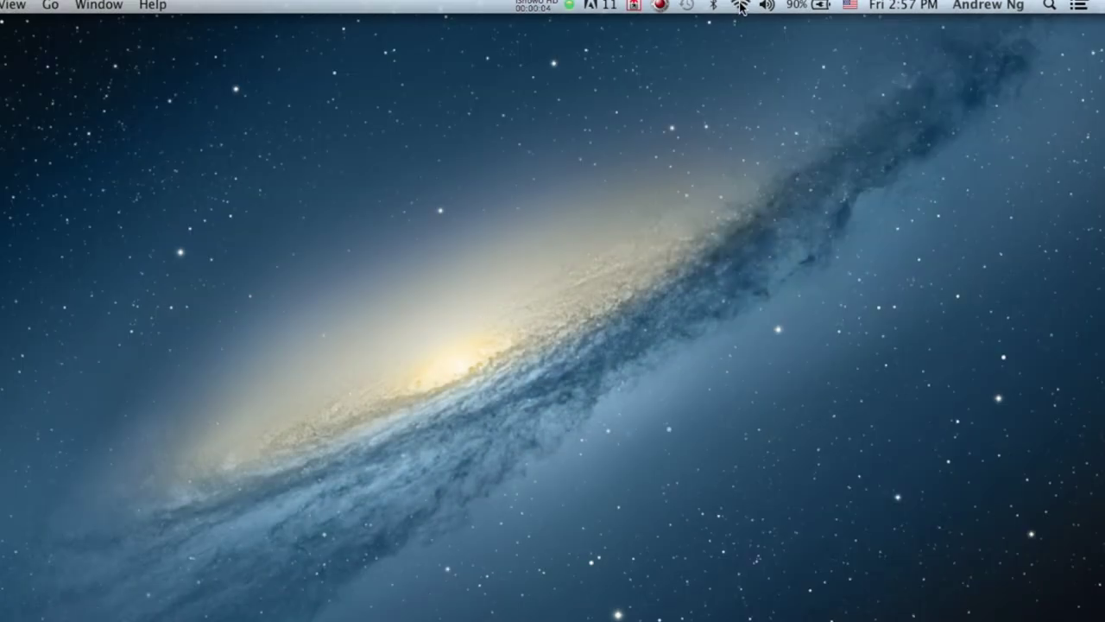
Step: Confirm the Mac is on Teradek Tutorials 5GHz Wi-Fi, then search Spotlight for 'tera'
click(741, 7)
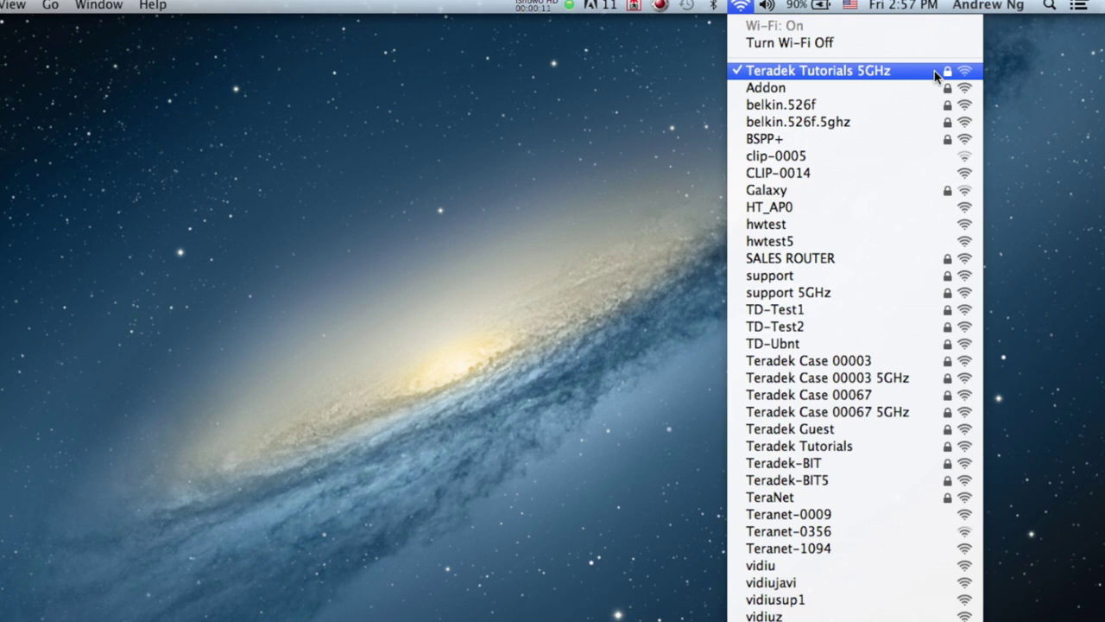
click(935, 70)
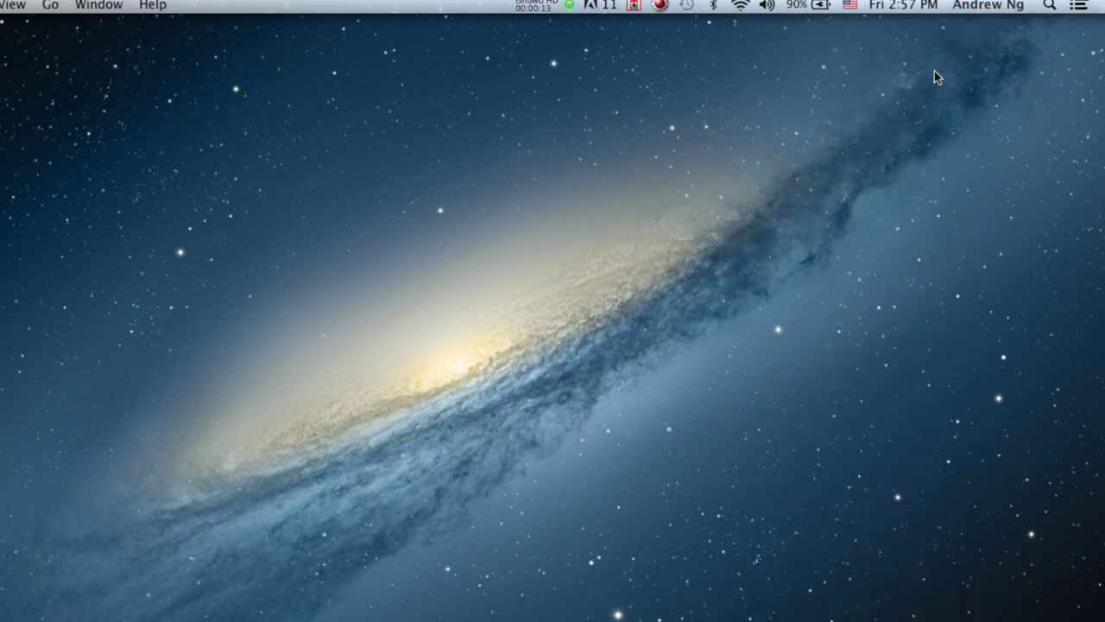
click(1050, 6)
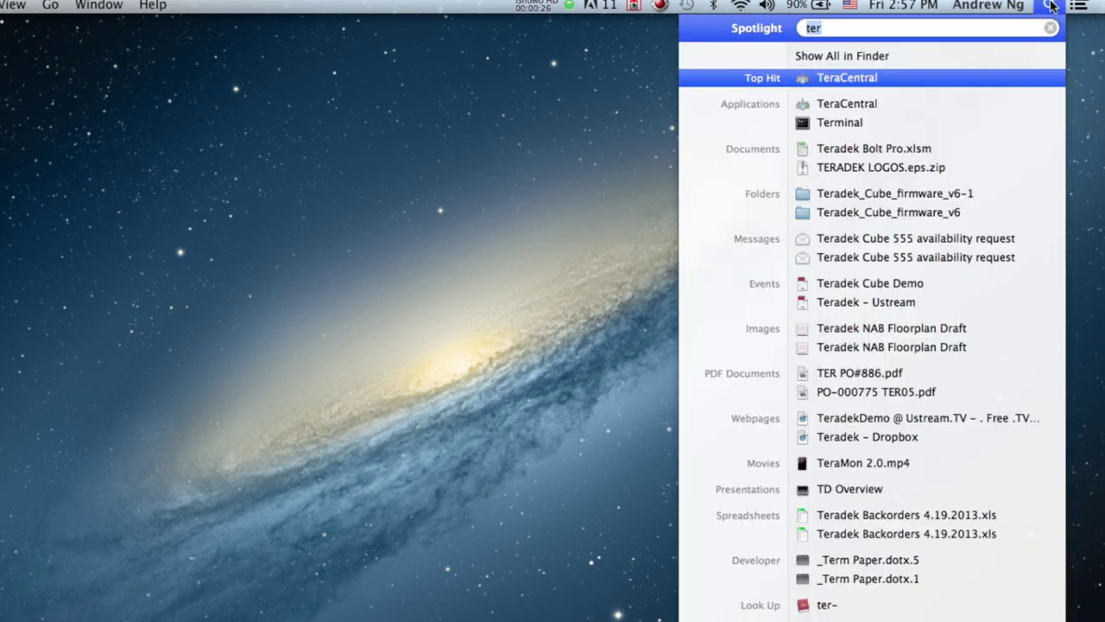
text(tera)
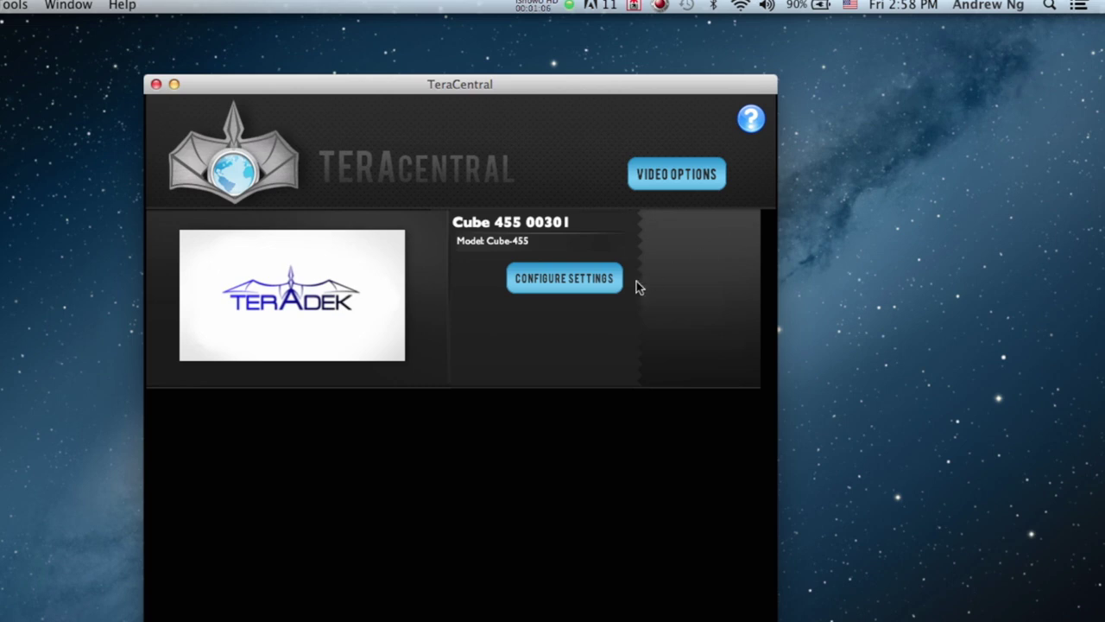
Step: Log in to the Cube 455 00301 web admin as admin and open Video Setup > Decoder Settings
click(570, 290)
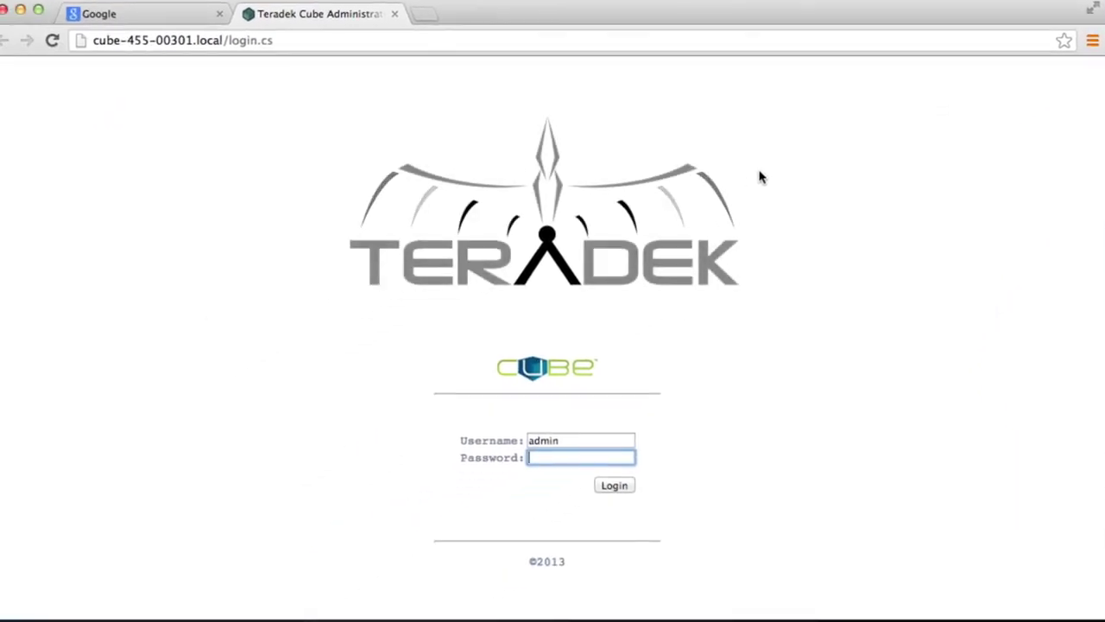
text(admin)
click(630, 488)
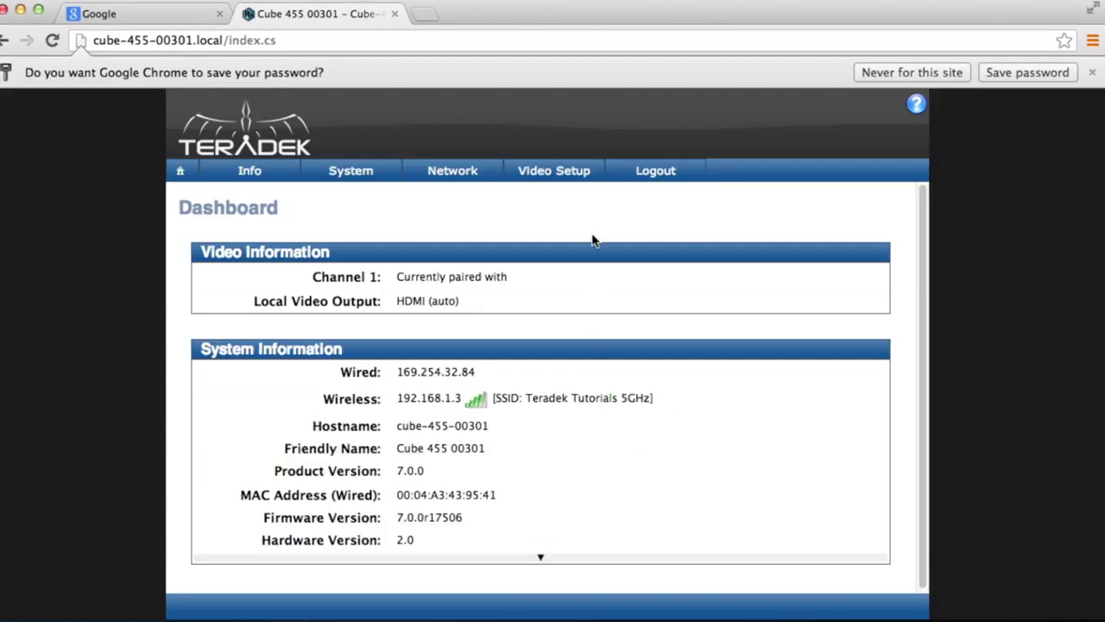
mouse_move(585, 174)
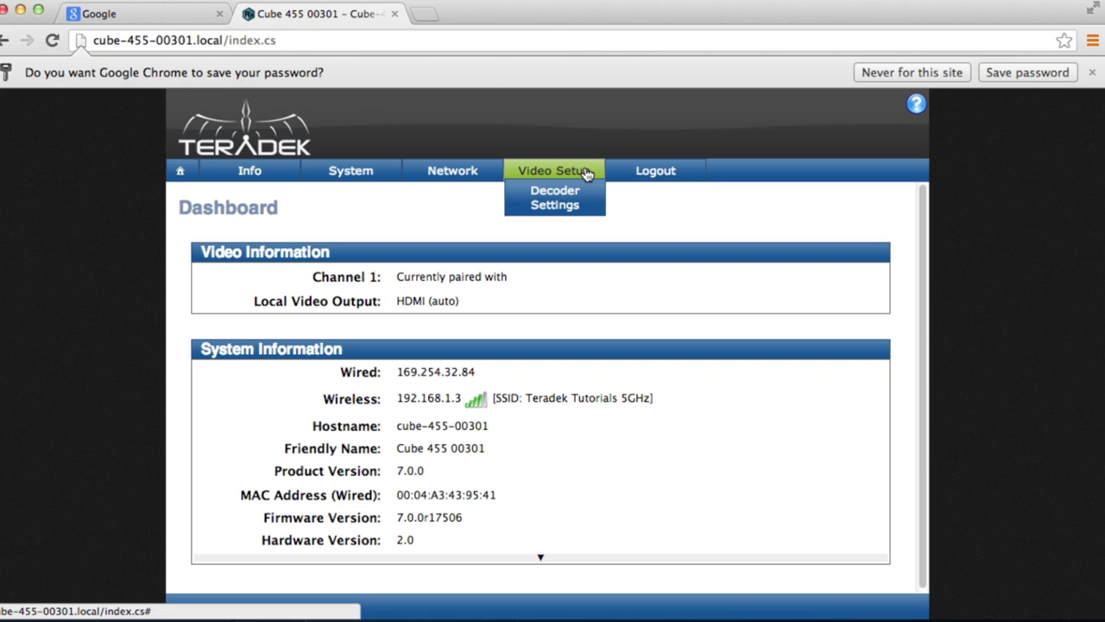
click(588, 202)
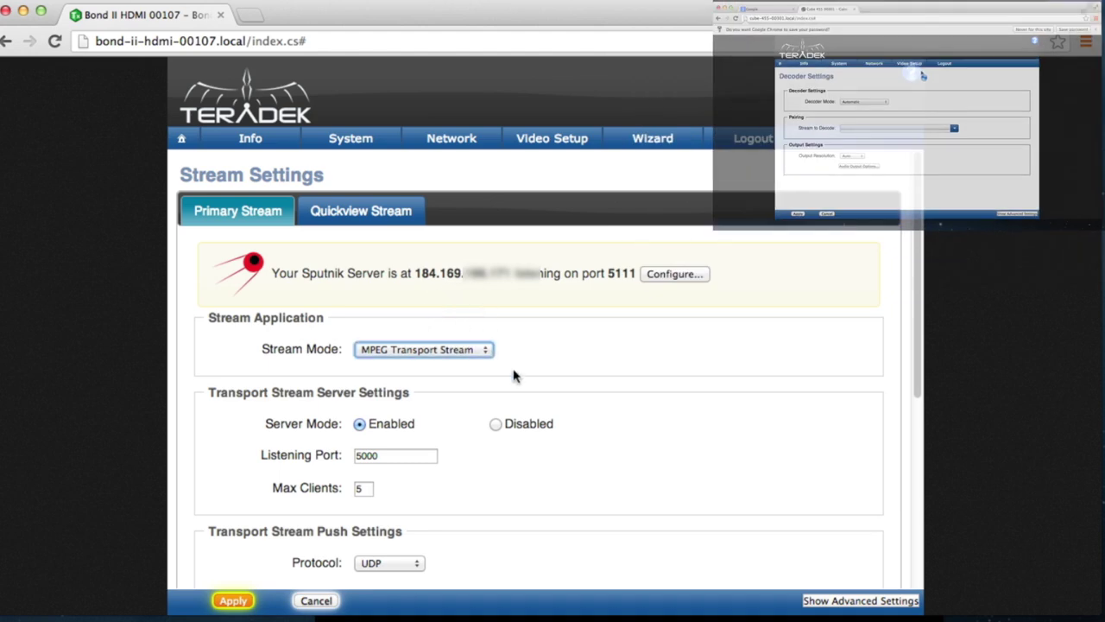
scroll(557, 513, down, 3)
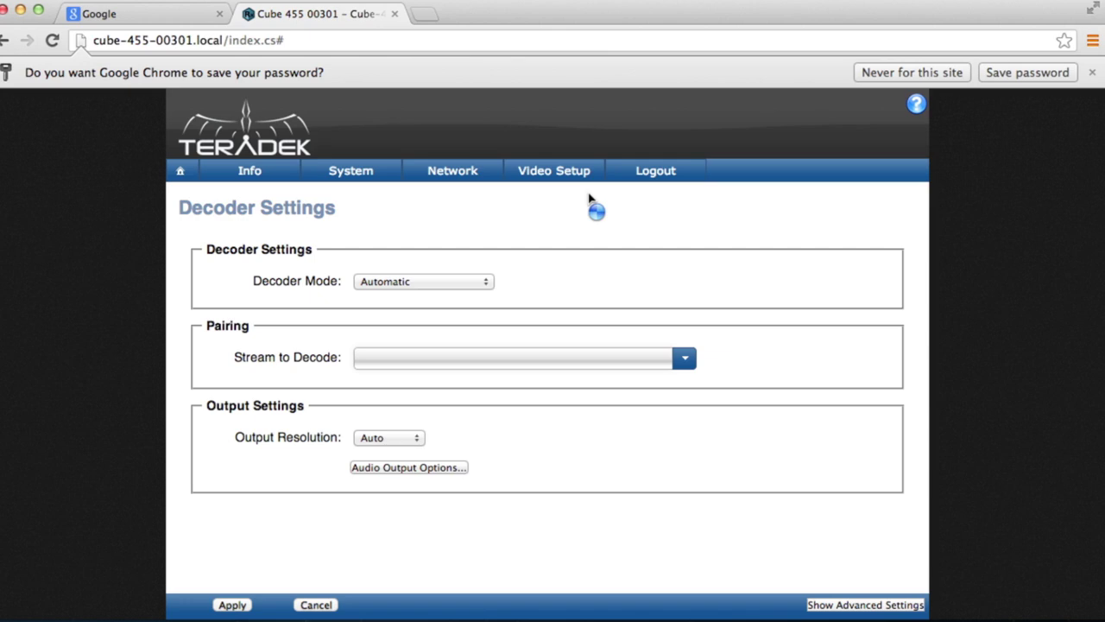
Step: Set Decoder Mode to MPEG Transport Stream with TCP Pull from host 184.169.123.45, port 5000
click(473, 282)
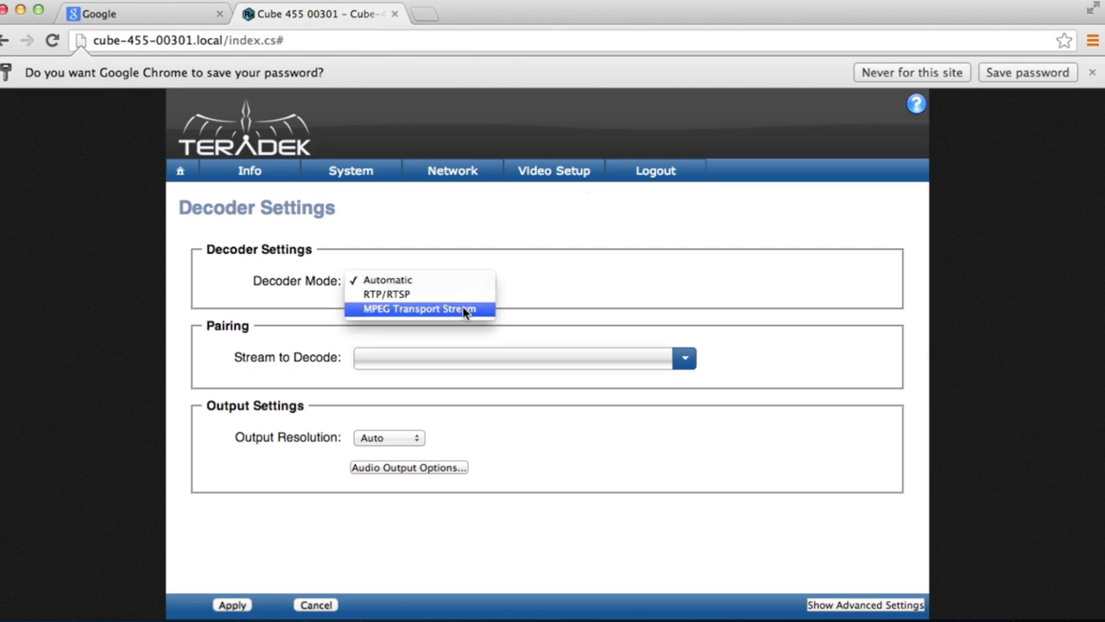
click(464, 308)
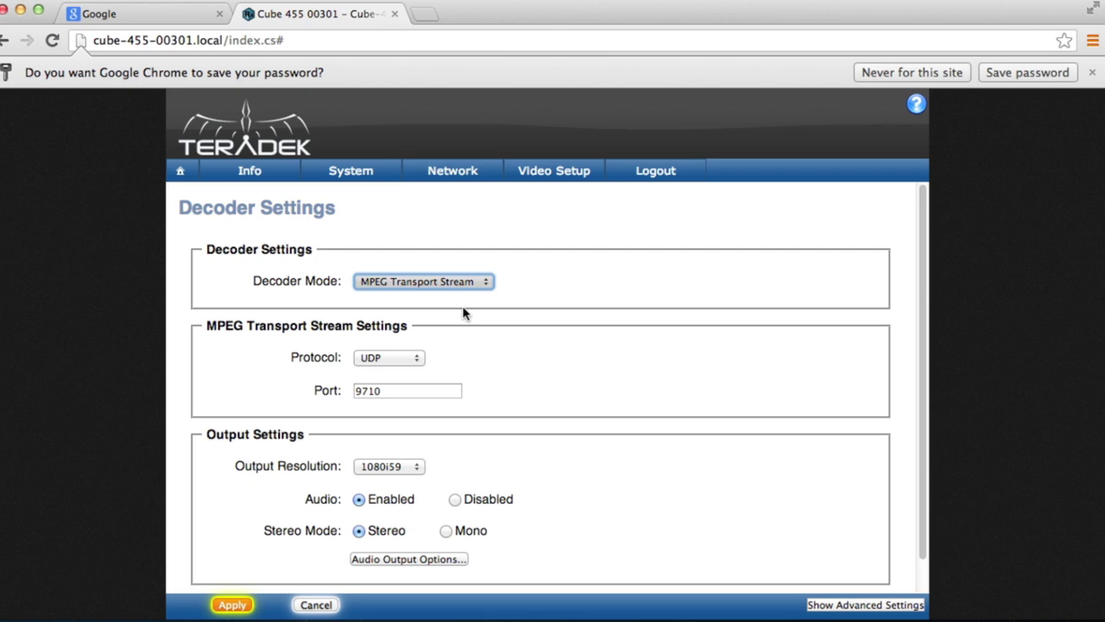
click(418, 357)
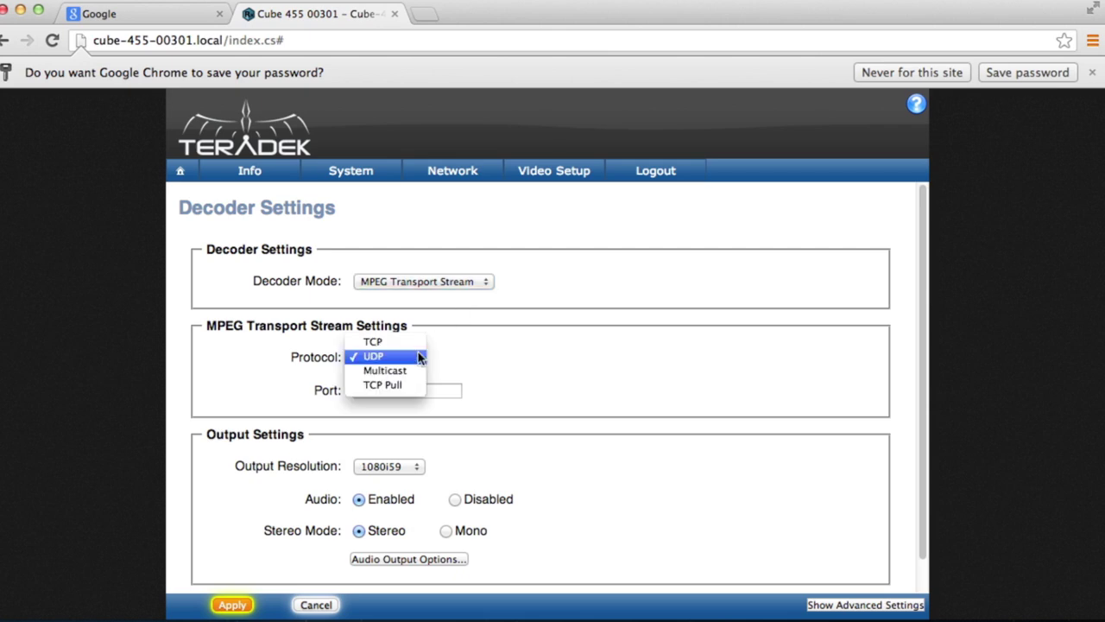
click(413, 386)
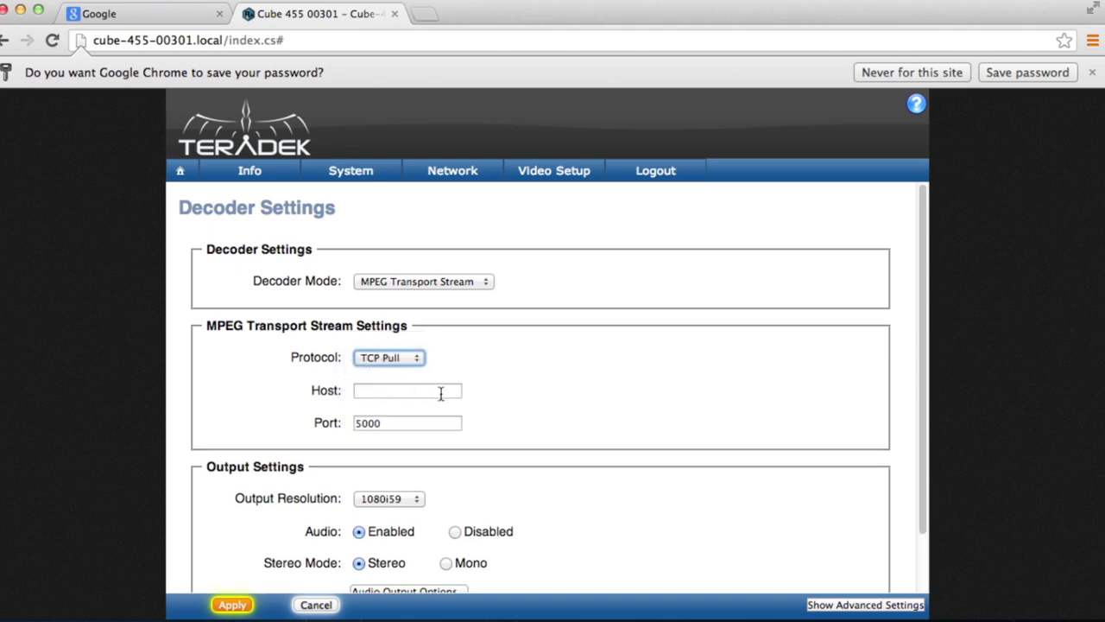
click(441, 394)
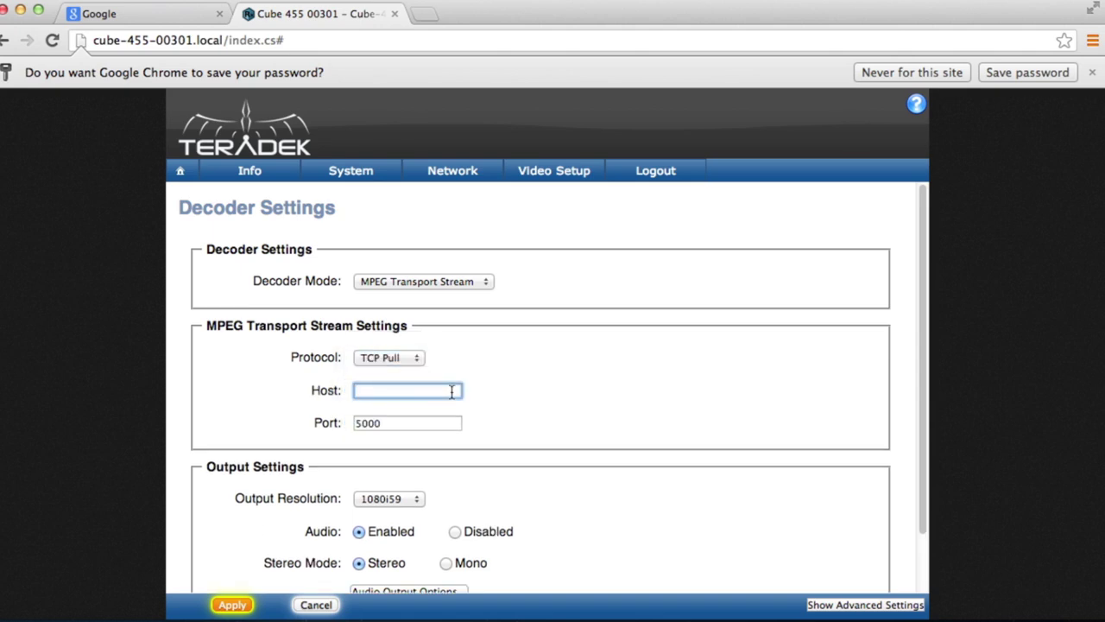
text(184.169.123.45)
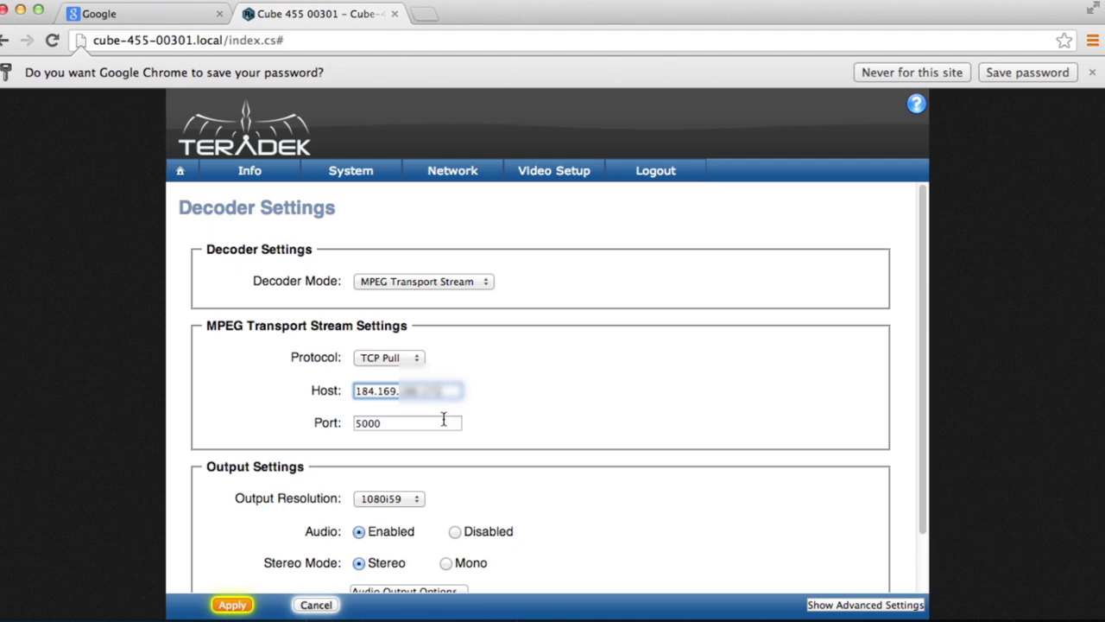
key(Tab)
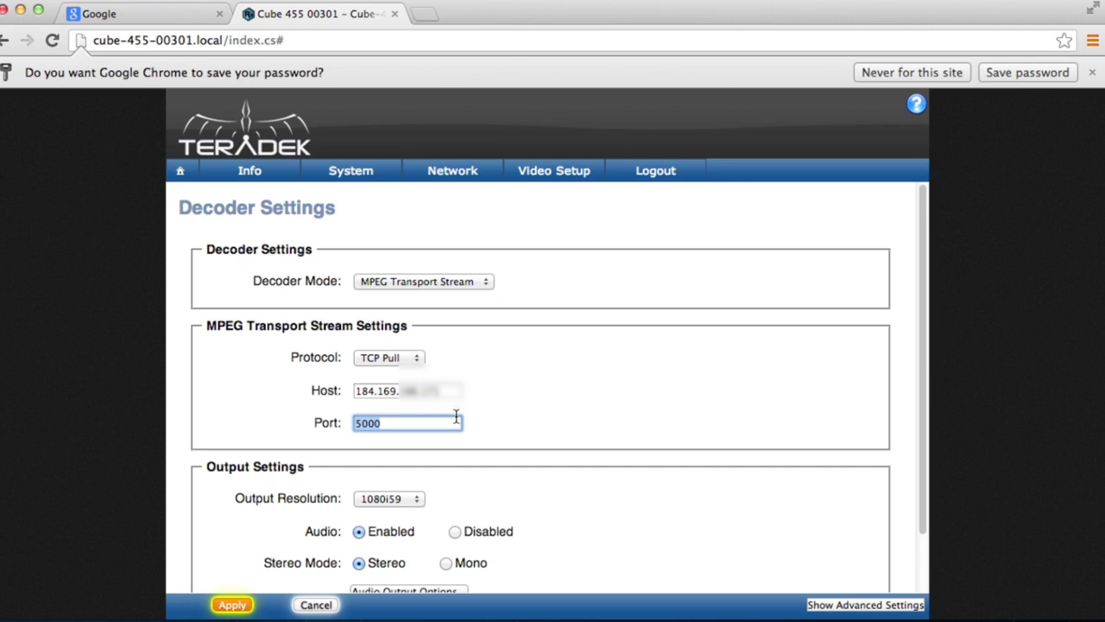
Step: Keep Output Resolution at 1080i59 and apply the TCP Pull decoder settings on port 5000
click(472, 489)
scroll(462, 497, down, 2)
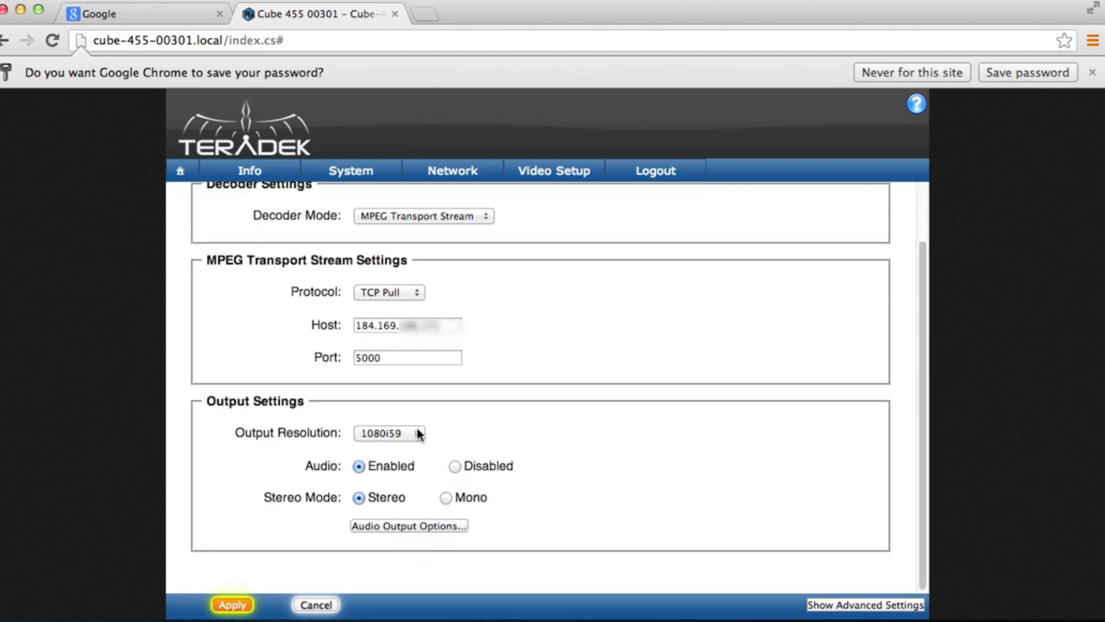
click(415, 435)
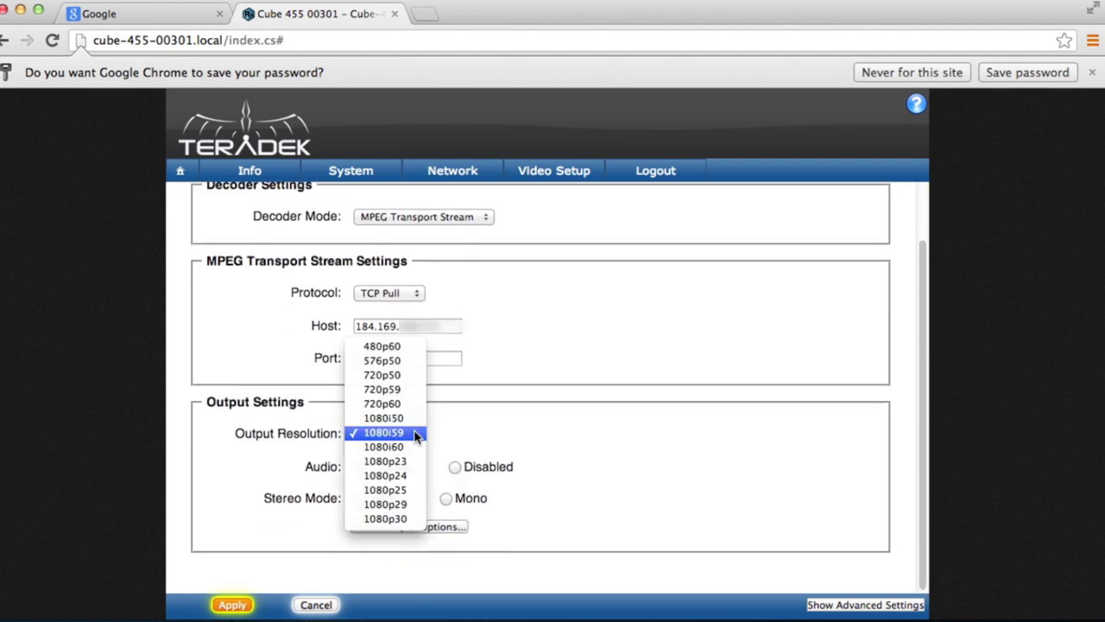
click(416, 434)
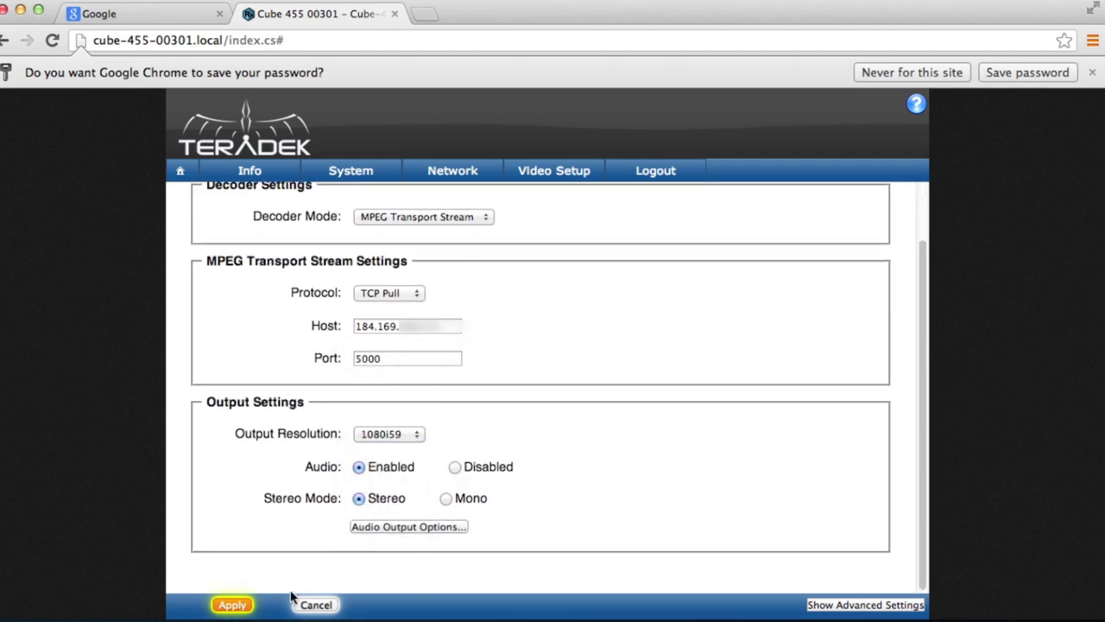
click(229, 606)
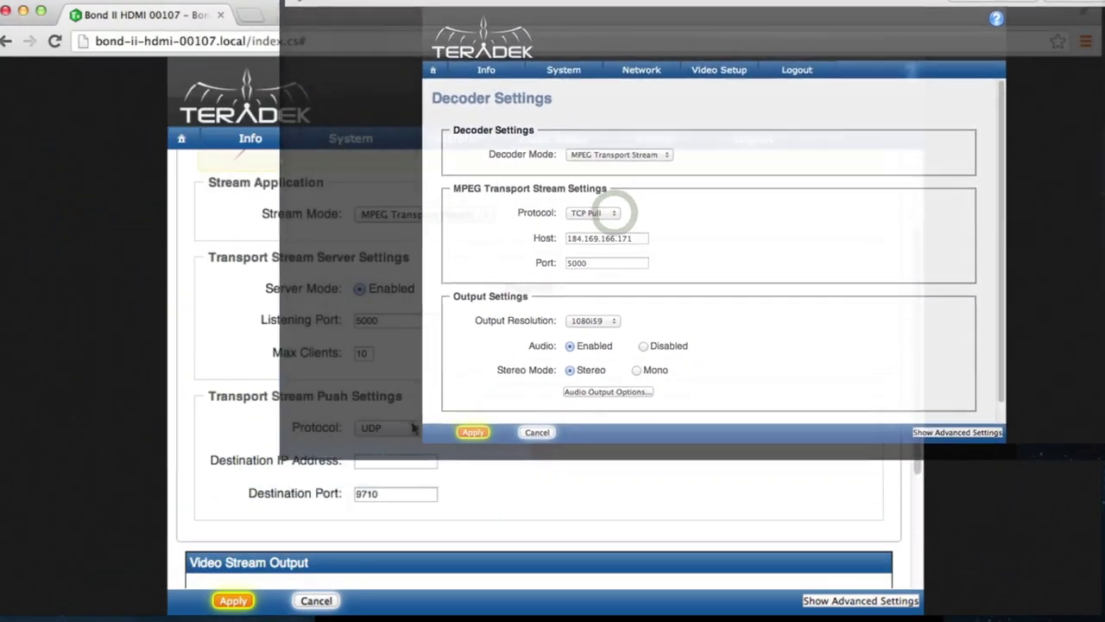
Step: Set the transport stream push protocol to UDP with destination IP 192.168.1.25
click(411, 427)
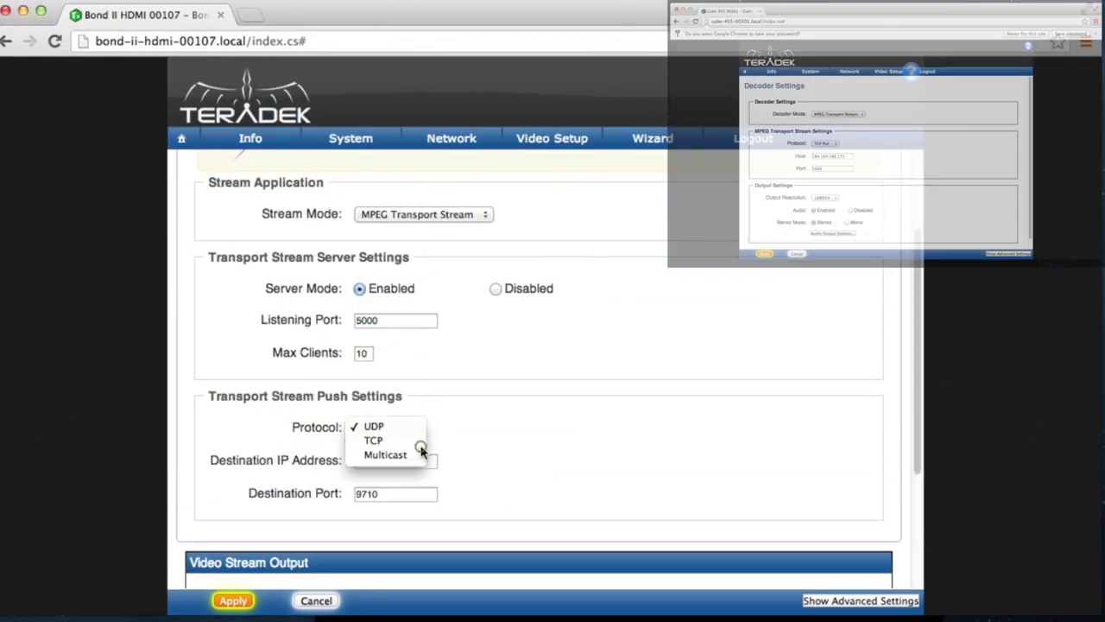
click(418, 441)
click(416, 429)
click(418, 441)
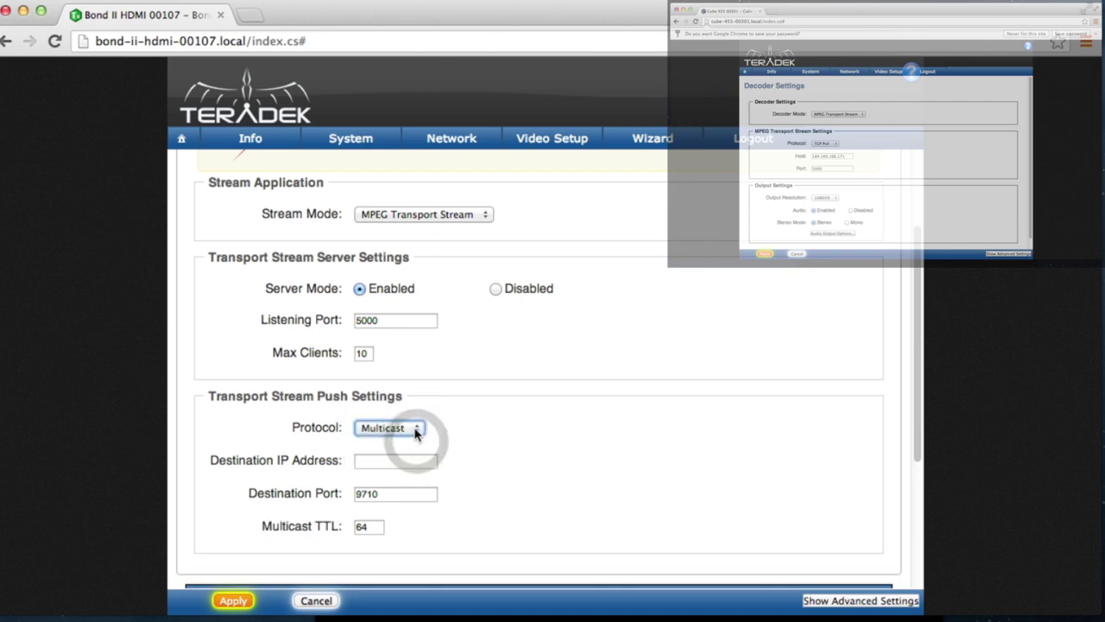
click(412, 405)
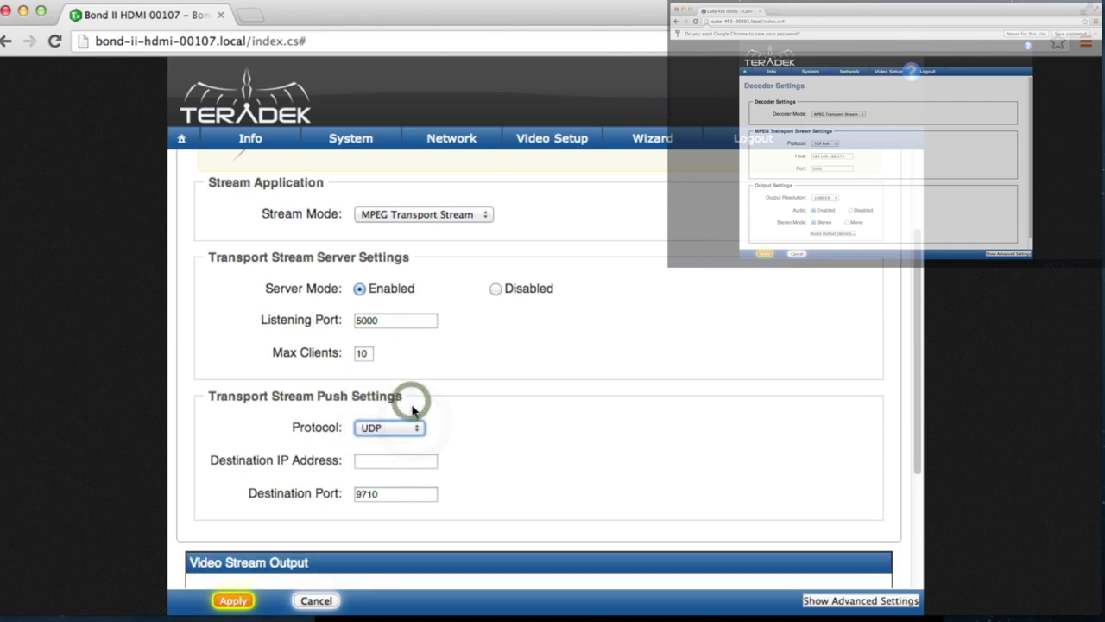
click(416, 459)
text(192.168.1.25)
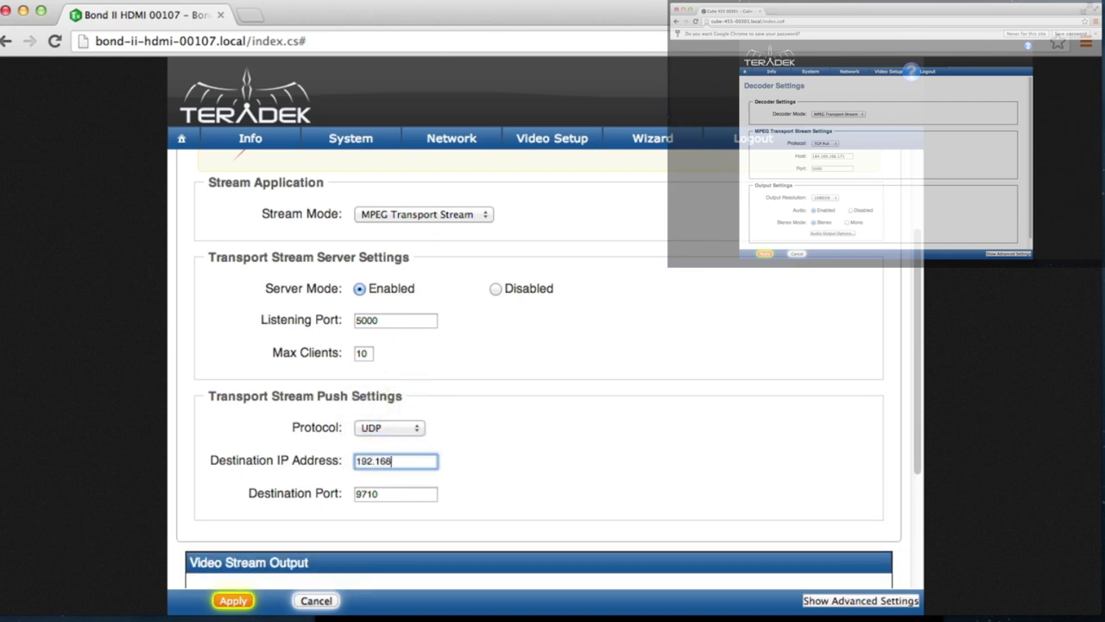
click(485, 475)
scroll(488, 479, down, 3)
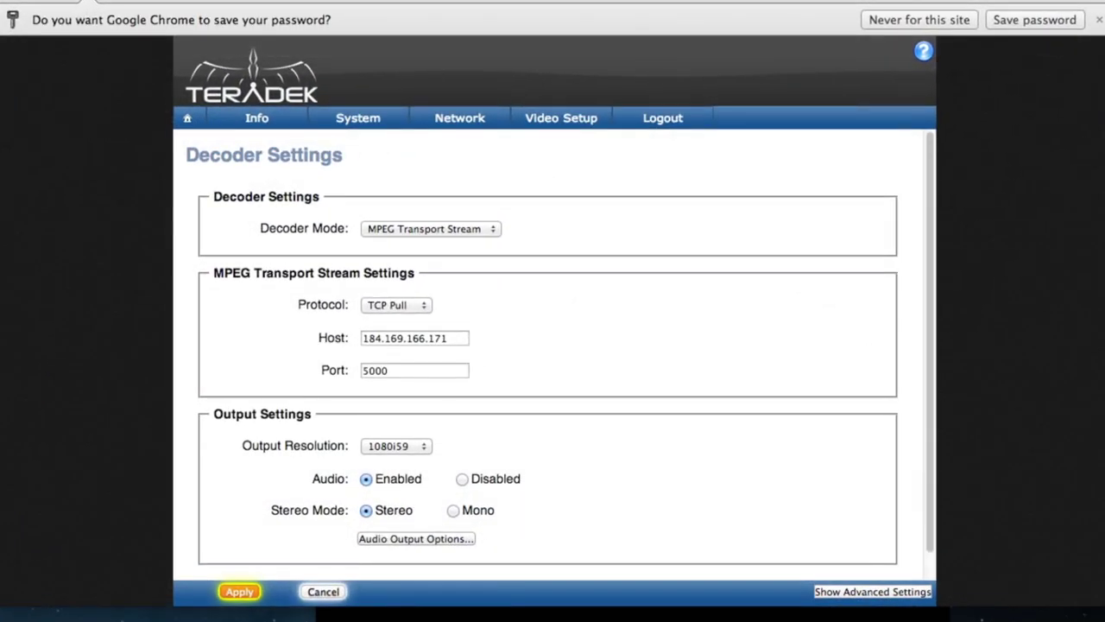
Step: Switch the decoder protocol from TCP Pull to UDP on port 9710 and apply it
click(397, 293)
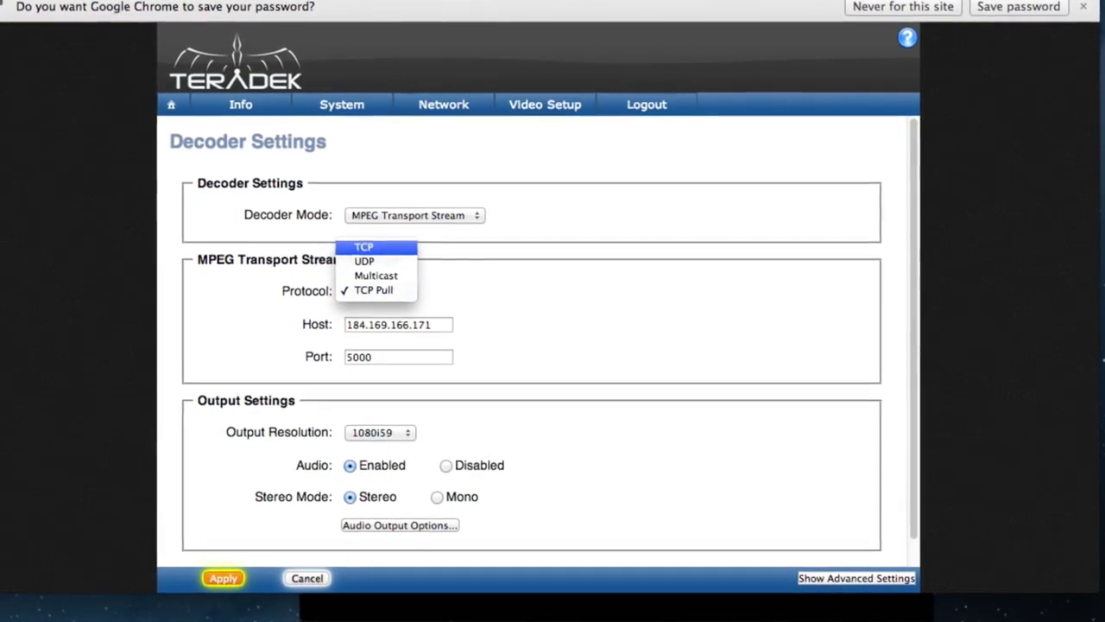
click(408, 260)
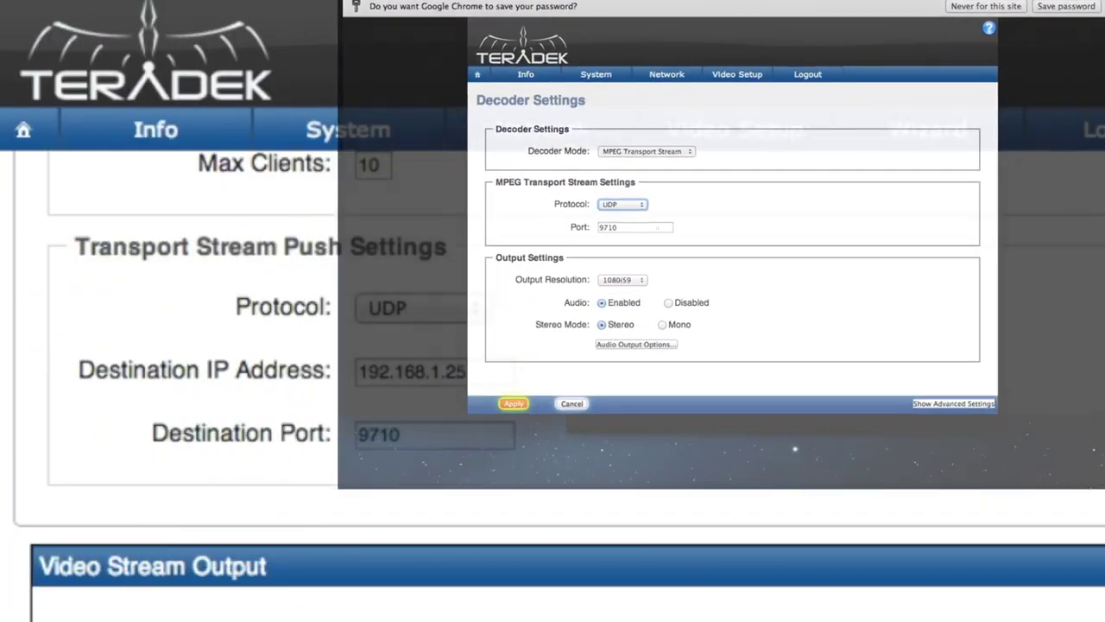
double_click(442, 318)
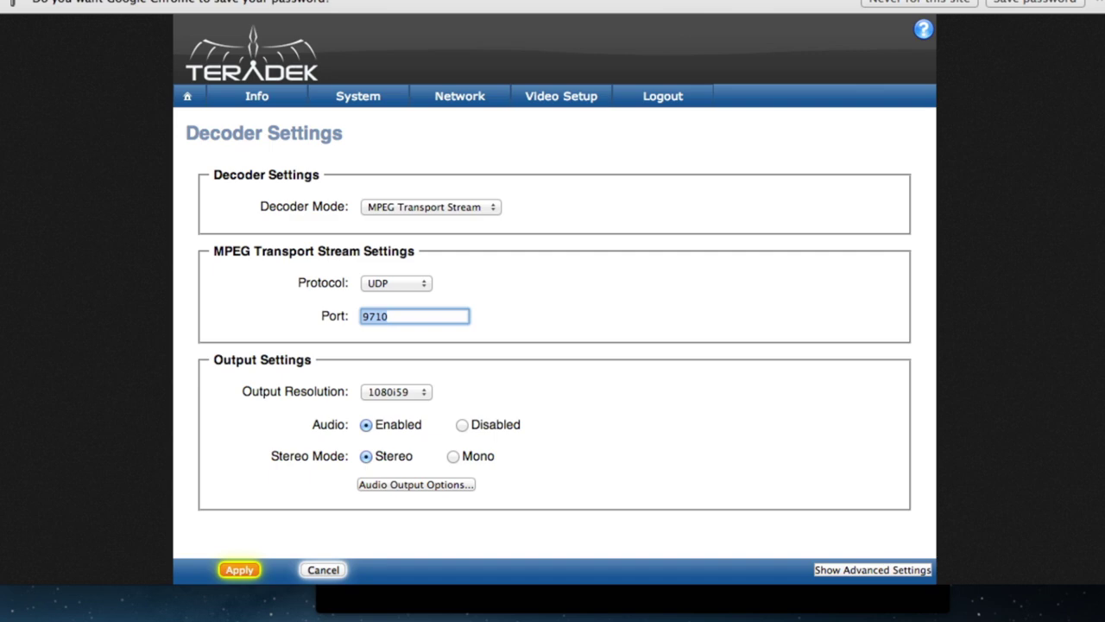
click(239, 570)
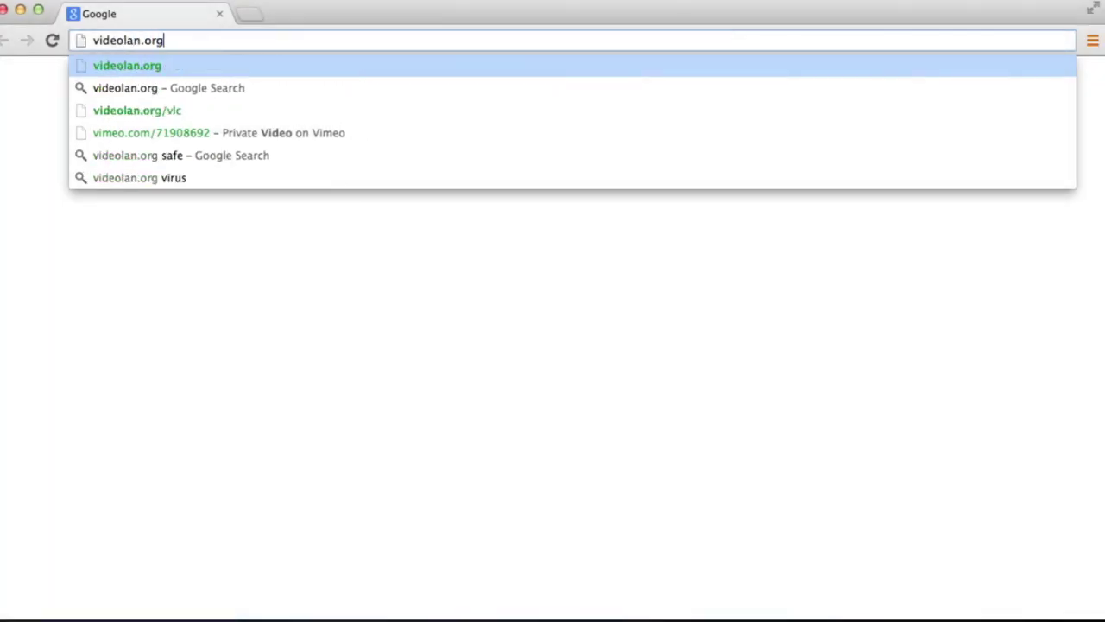
Step: Load the videolan.org VLC homepage in Chrome, then bring up Spotlight
key(Return)
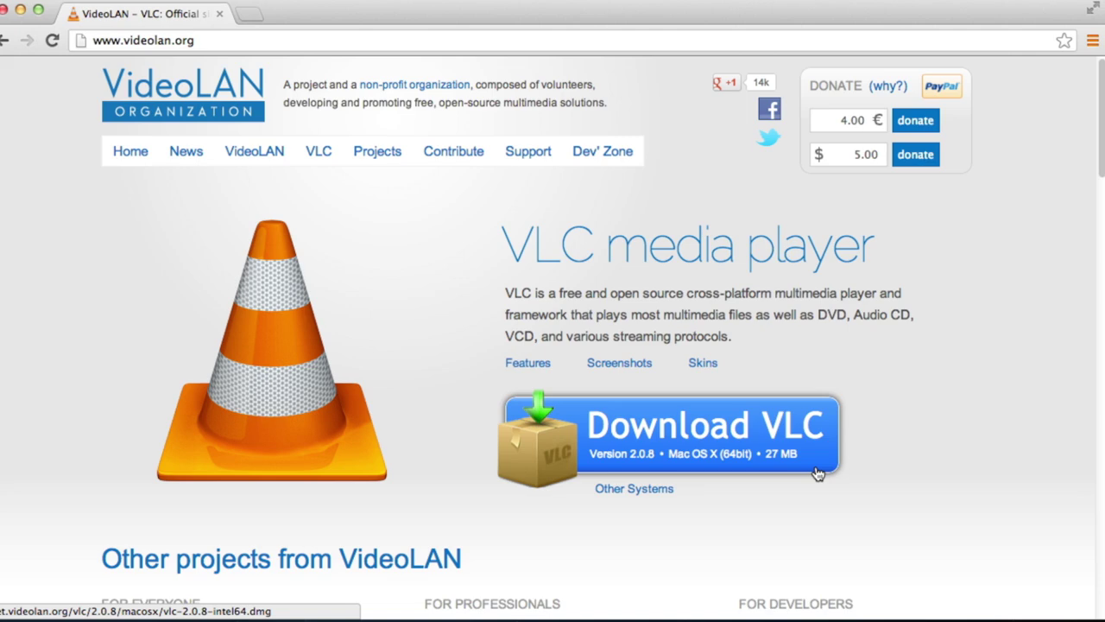
key(super+space)
Step: Launch VLC and open a network stream at the URL tcp://184.169.:5000
text(vlc)
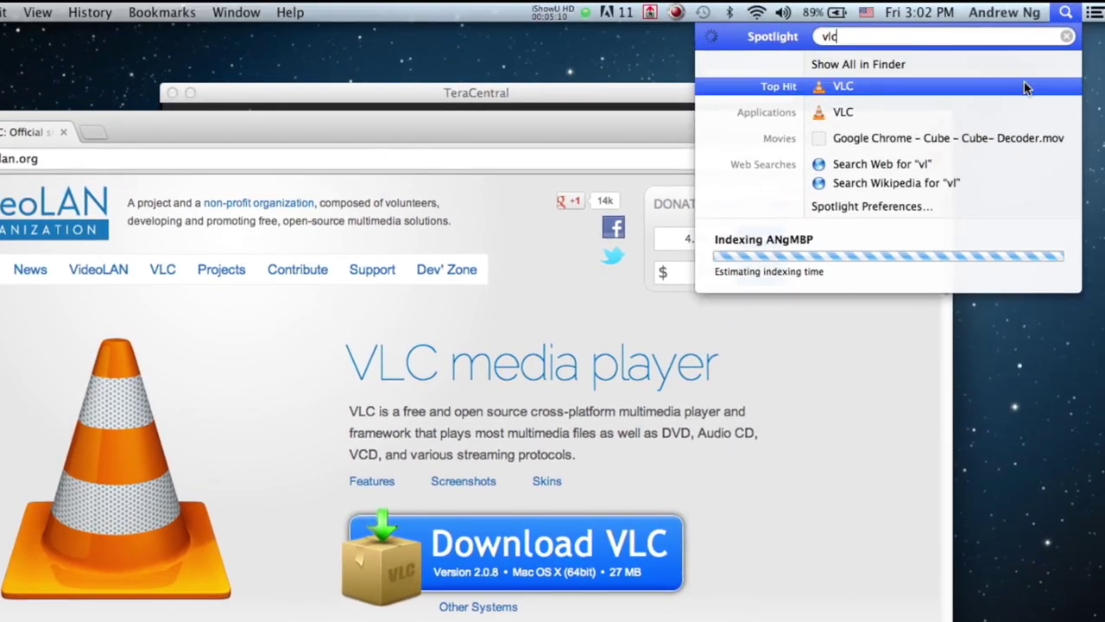
click(1023, 82)
click(79, 10)
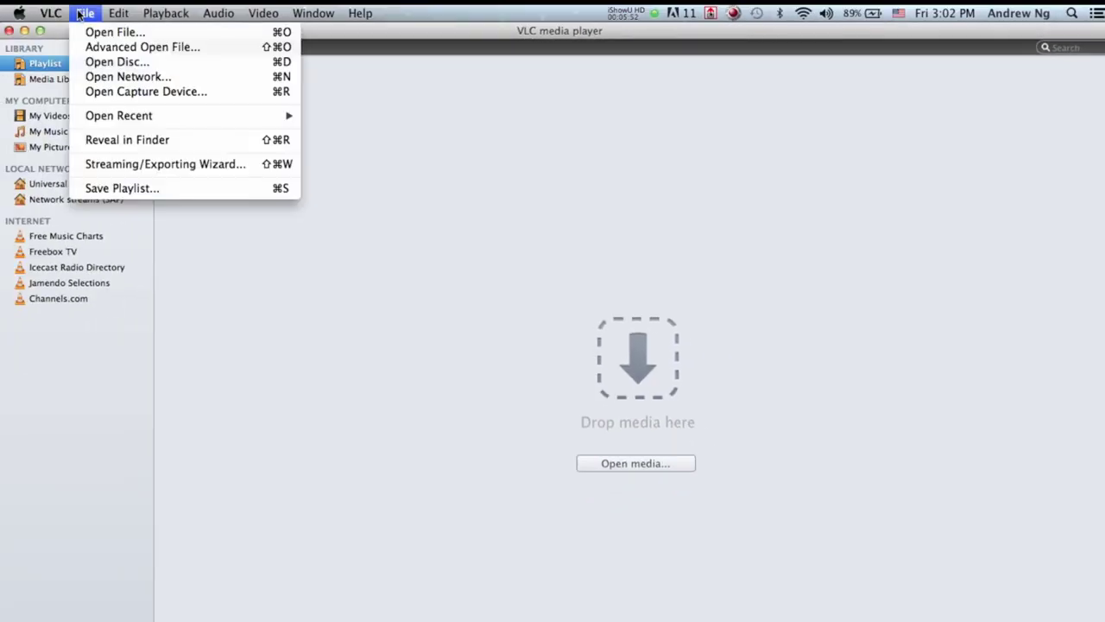
click(107, 78)
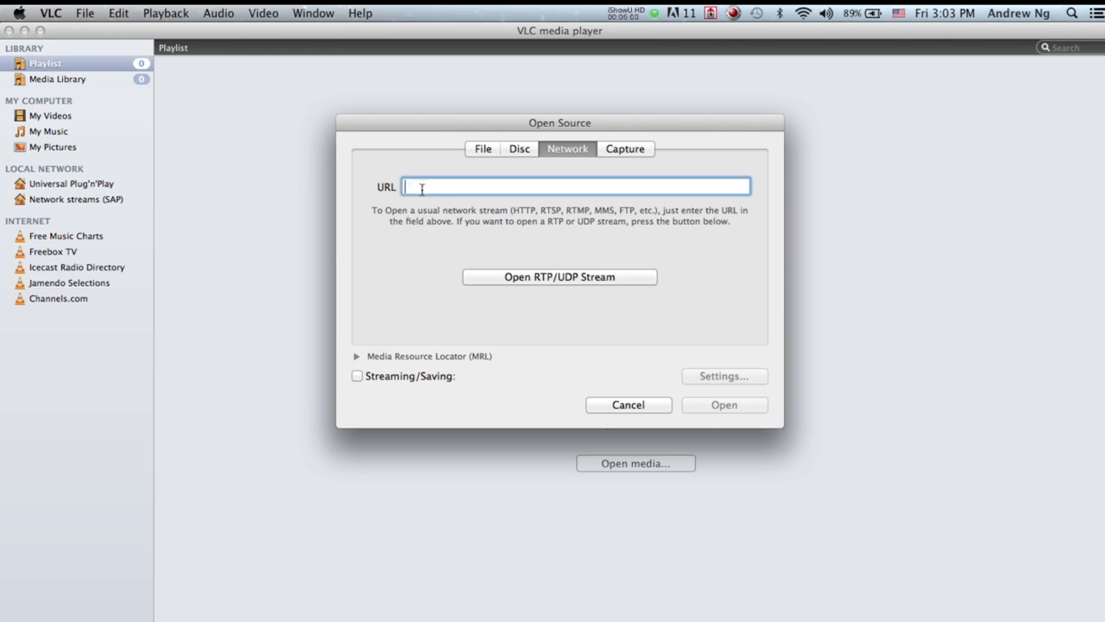
text(tcp:)
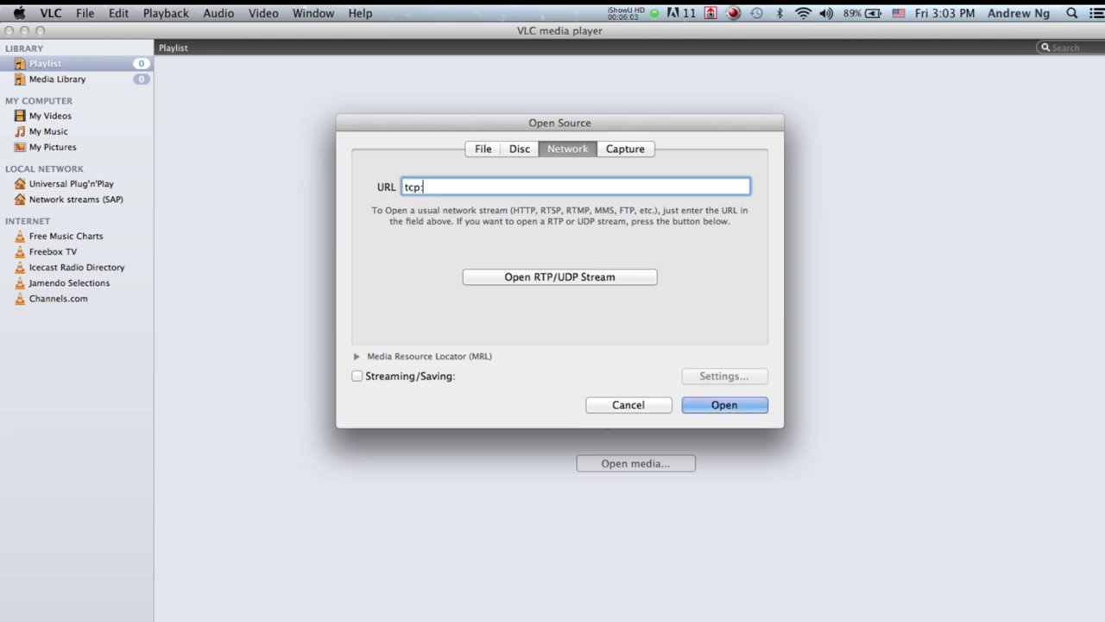
text(//)
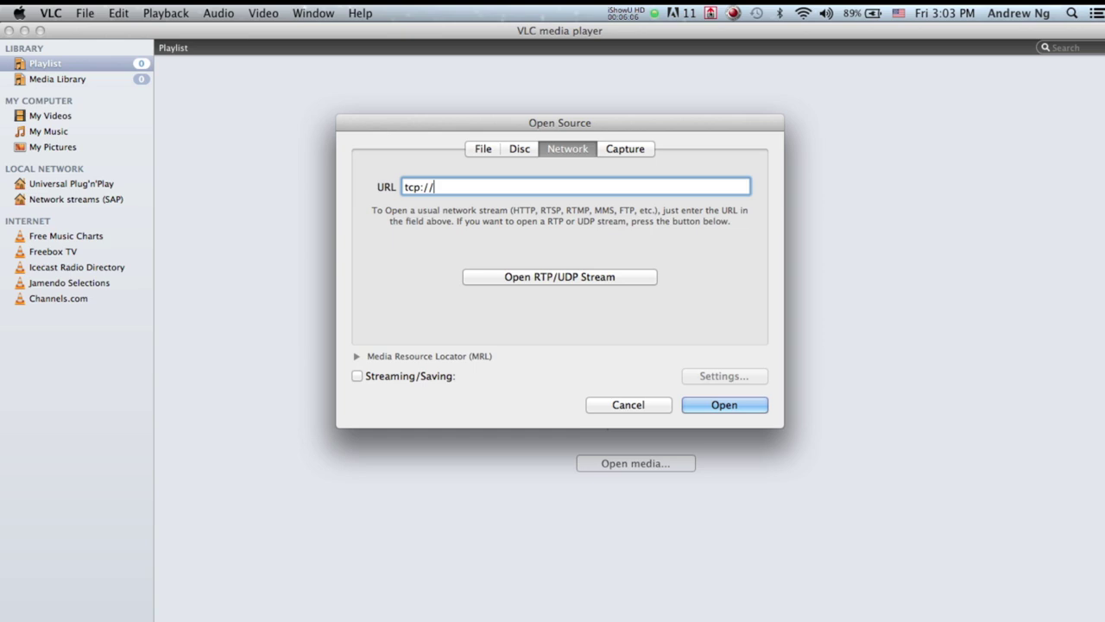
text(184.169.)
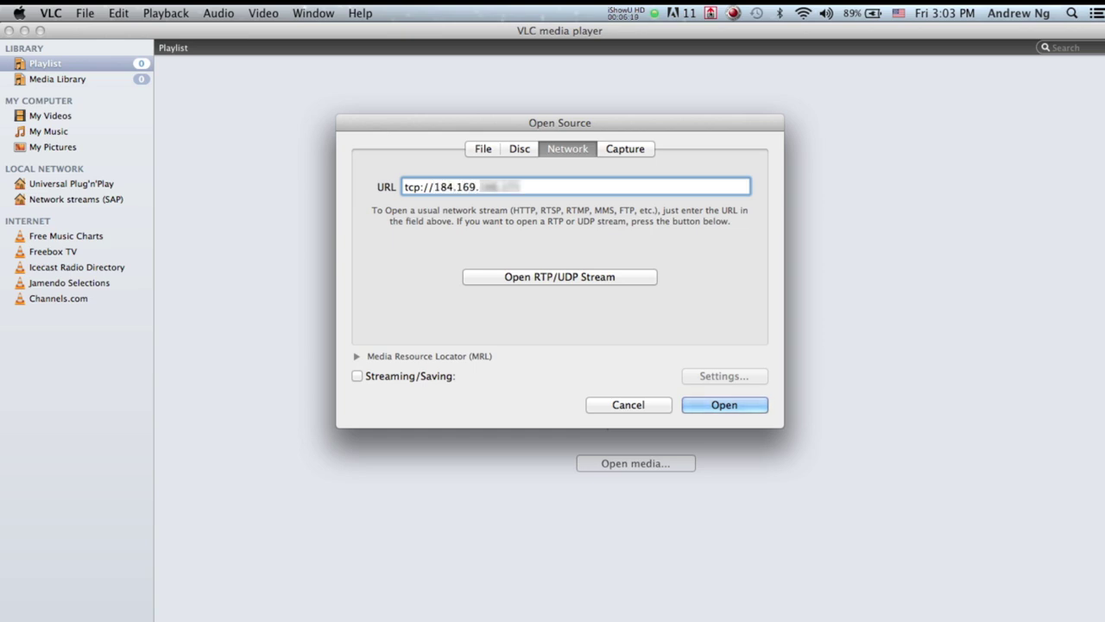
text(:5000)
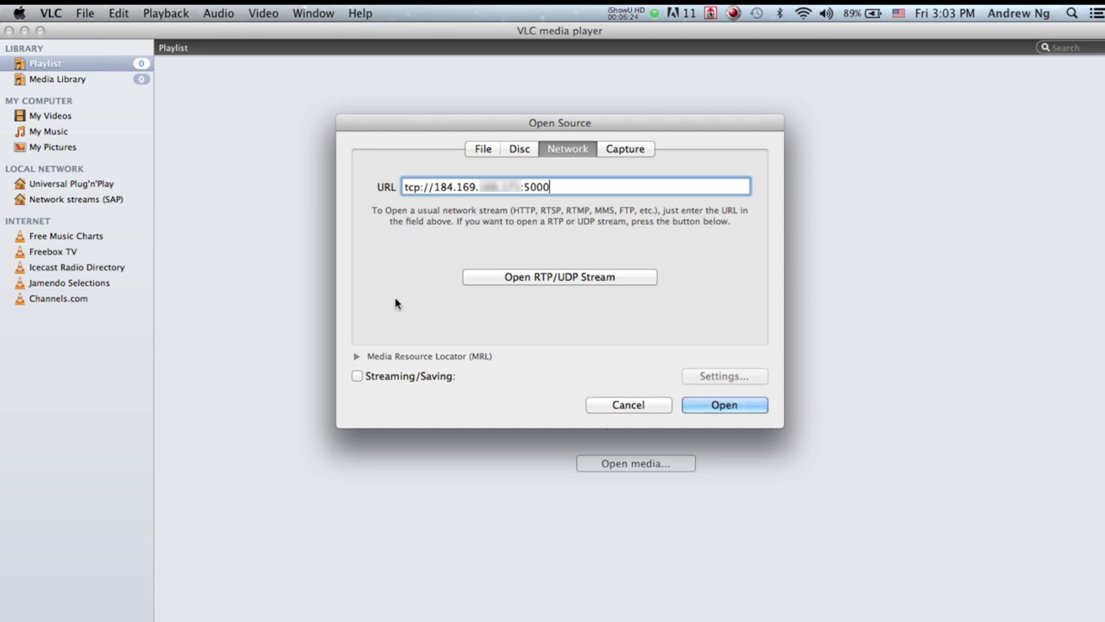